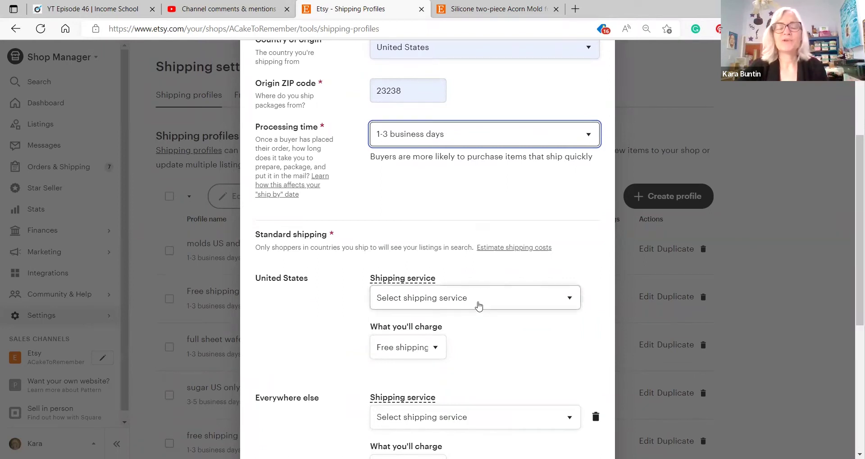
# Step: Set United States standard shipping to USPS First-Class Mail (1-5 business days) charged at a fixed price
pyautogui.click(478, 306)
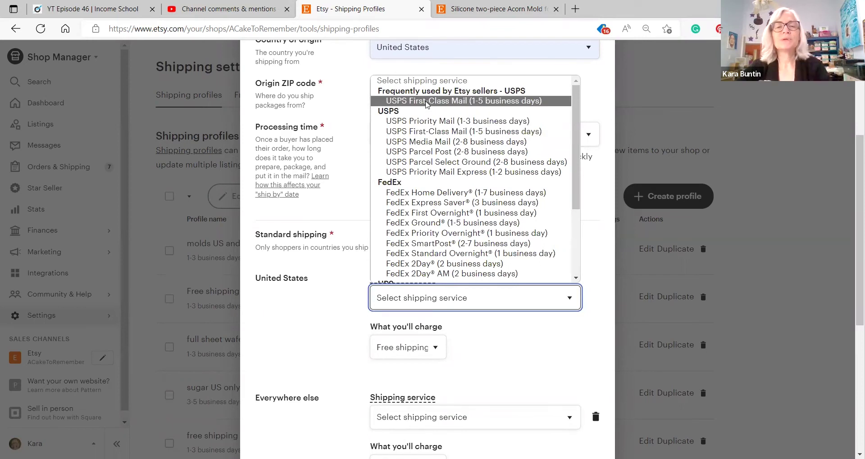
pyautogui.click(427, 102)
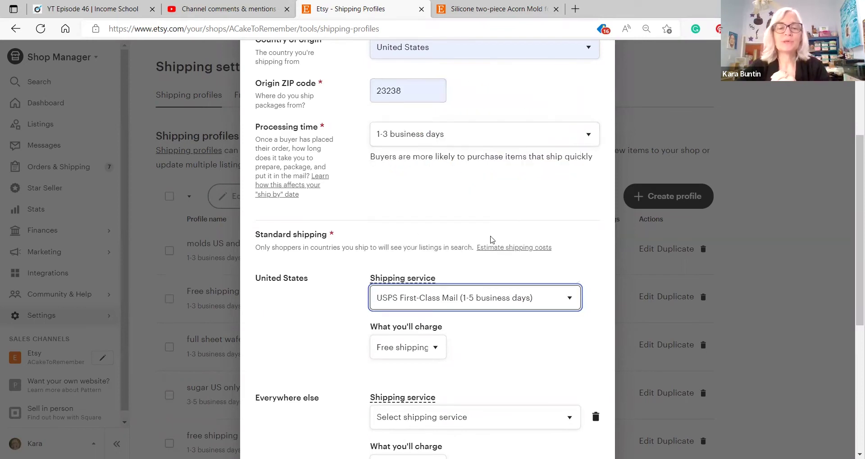
pyautogui.scroll(-4, 489, 242)
pyautogui.click(434, 162)
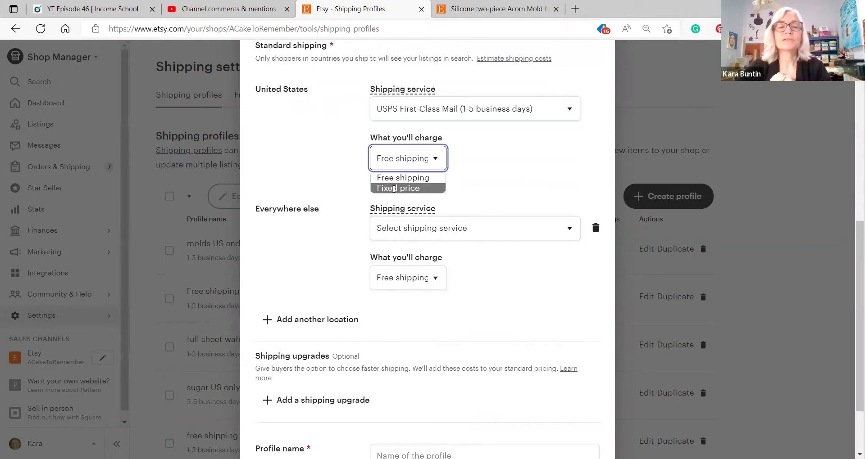
pyautogui.click(394, 189)
# Step: Set the United States standard shipping charges to $4 for one item and $1 for each additional item
pyautogui.click(484, 161)
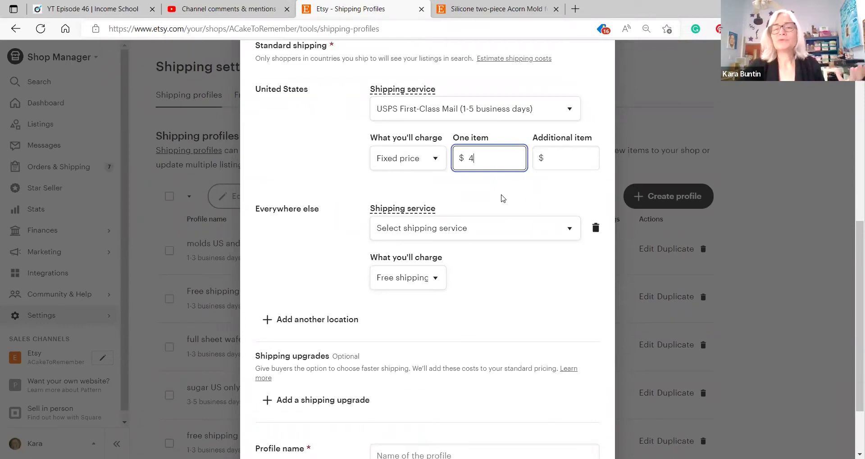
pyautogui.click(558, 155)
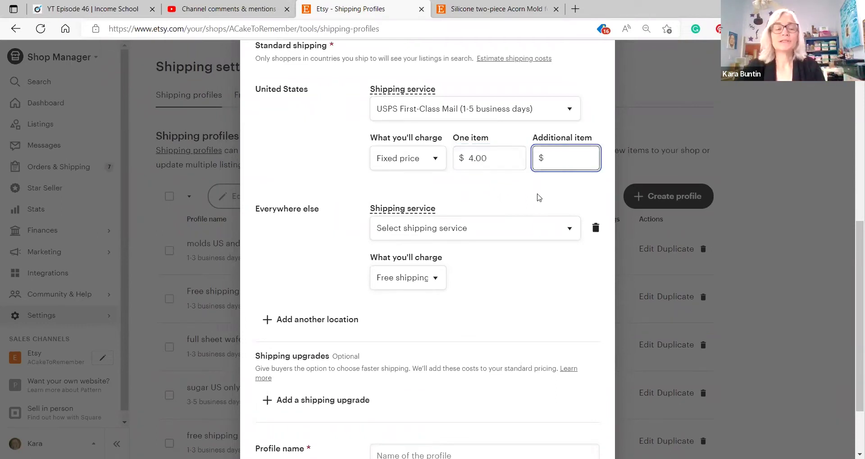
pyautogui.write('1')
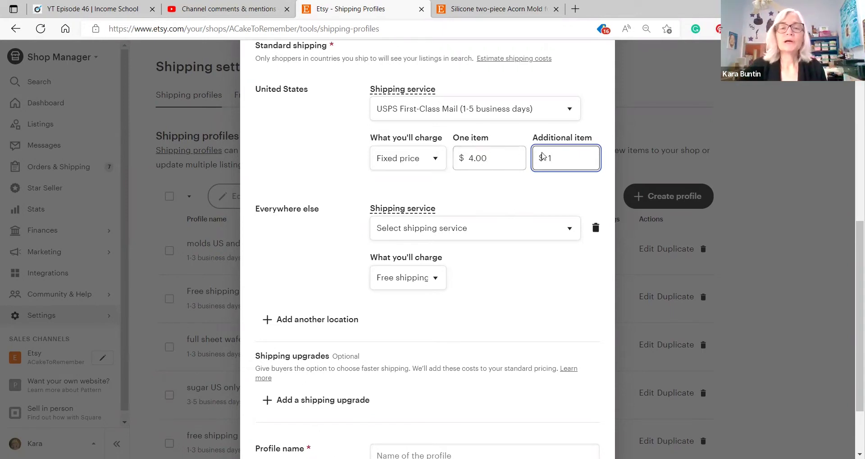
pyautogui.click(528, 191)
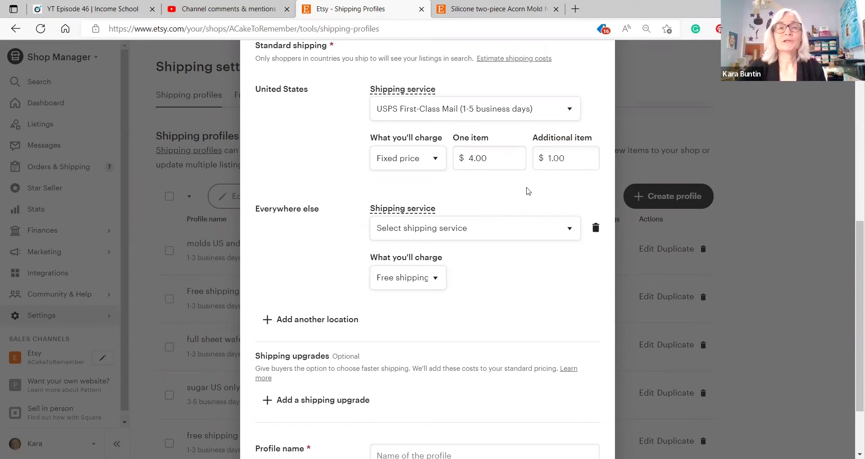
# Step: Change the United States standard shipping charges to $0 for each additional item and $5 for one item
pyautogui.moveTo(581, 164); pyautogui.dragTo(506, 176)
pyautogui.write('0')
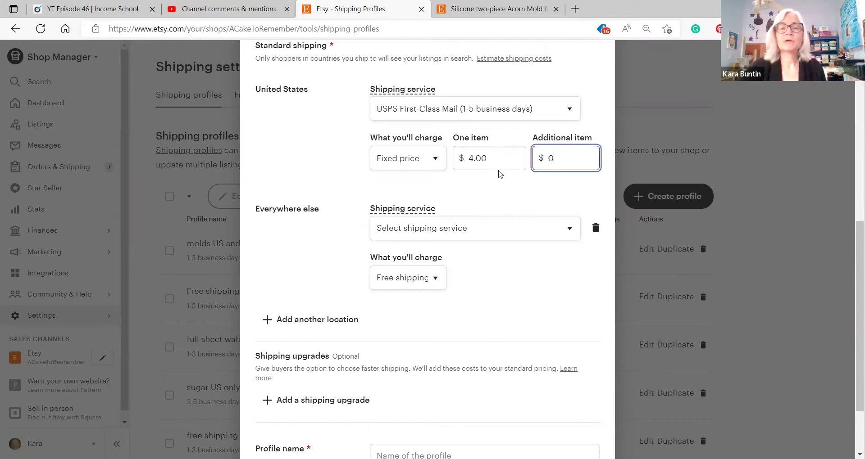
pyautogui.click(509, 191)
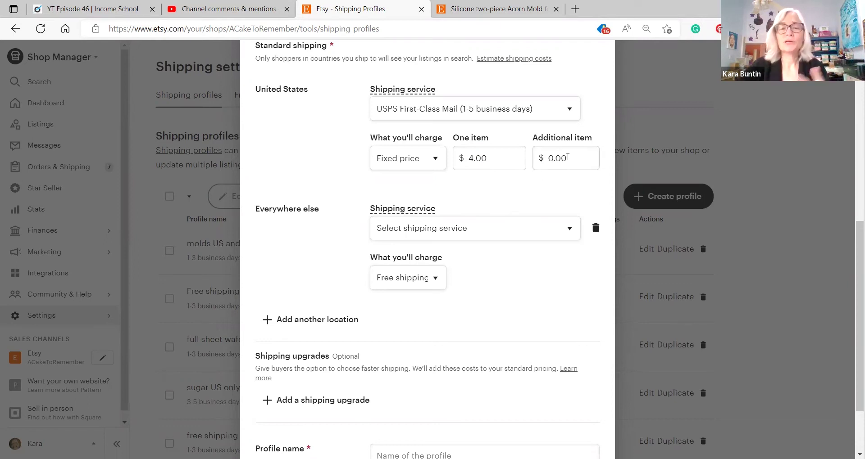
pyautogui.click(466, 155)
pyautogui.doubleClick(471, 158)
pyautogui.write('5')
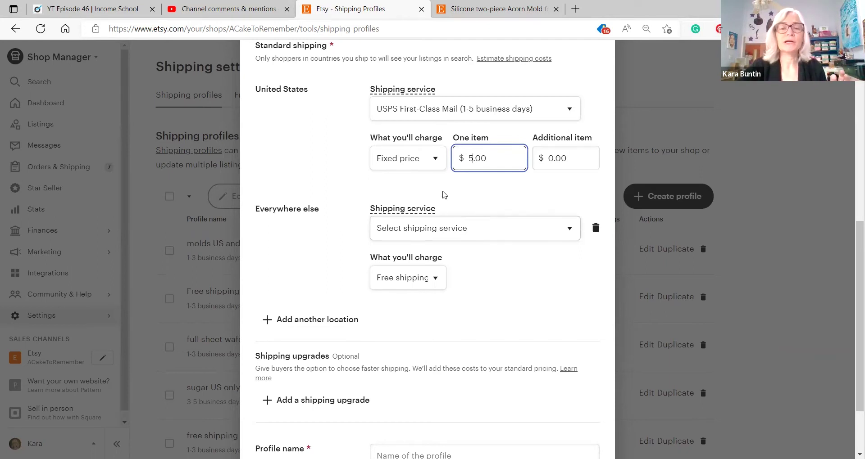
# Step: Remove the Everywhere else destination from standard shipping without choosing a service for it
pyautogui.scroll(-2, 442, 195)
pyautogui.press('Tab')
pyautogui.press('Tab')
pyautogui.hotkey('alt', 'Down')
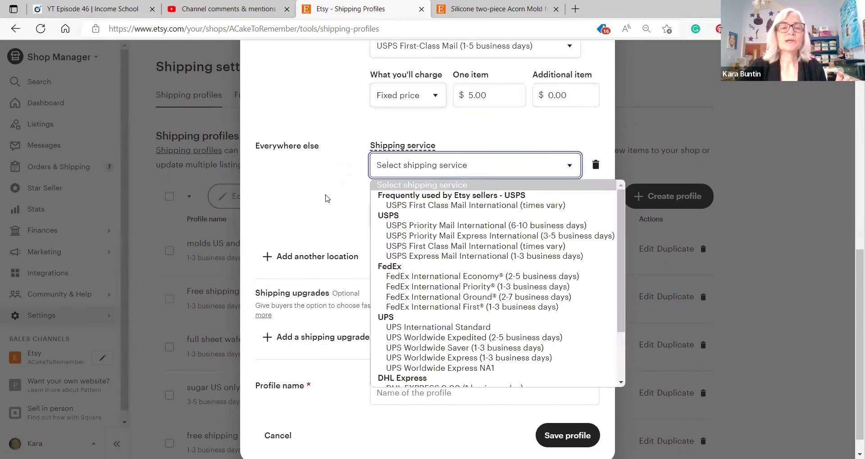
pyautogui.click(310, 164)
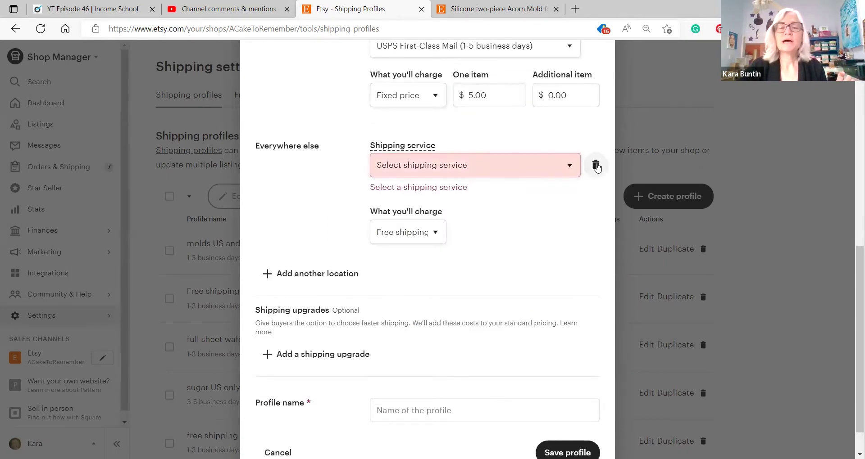
pyautogui.click(595, 165)
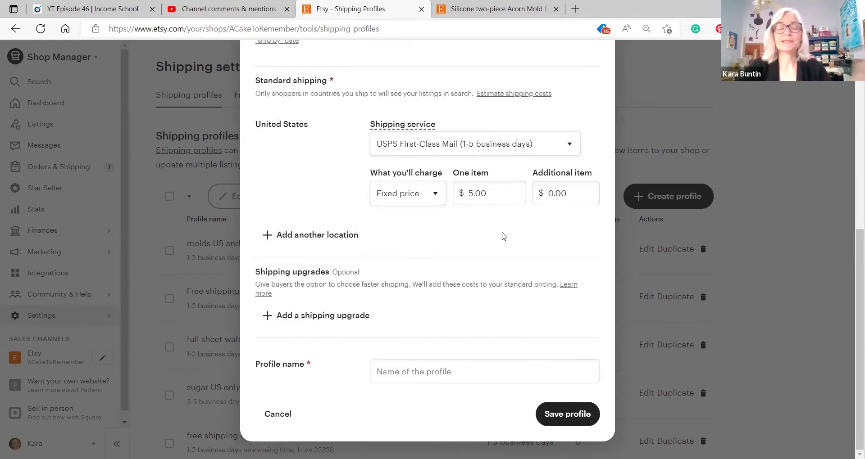
# Step: Add a domestic shipping upgrade with the custom name "priority"
pyautogui.click(331, 316)
pyautogui.scroll(-3, 463, 230)
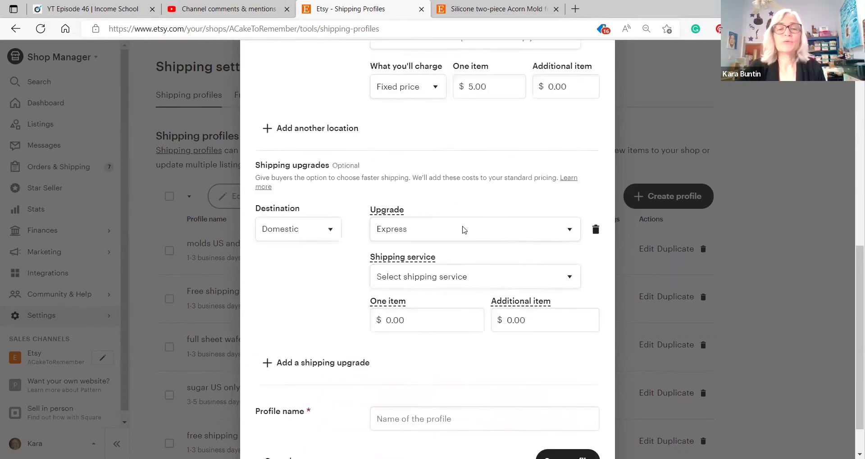
pyautogui.click(465, 216)
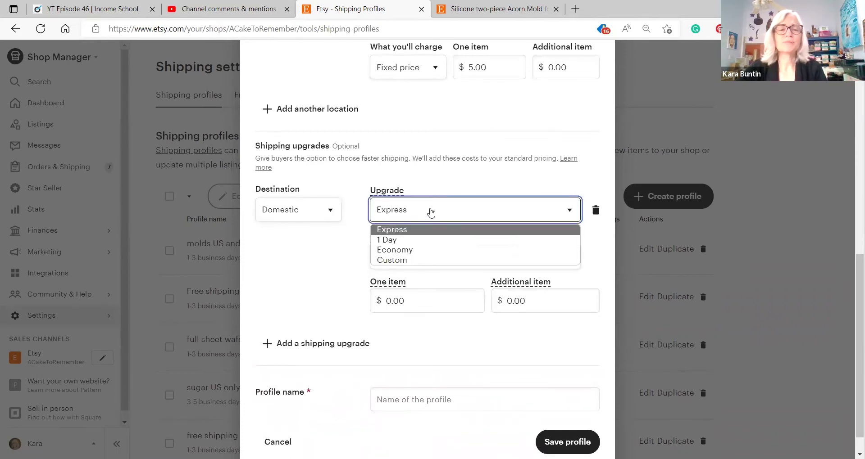
pyautogui.click(431, 214)
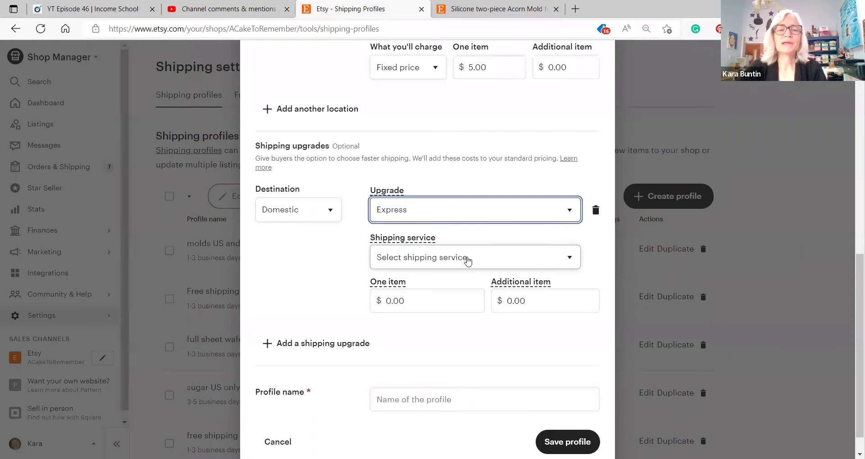
pyautogui.click(468, 250)
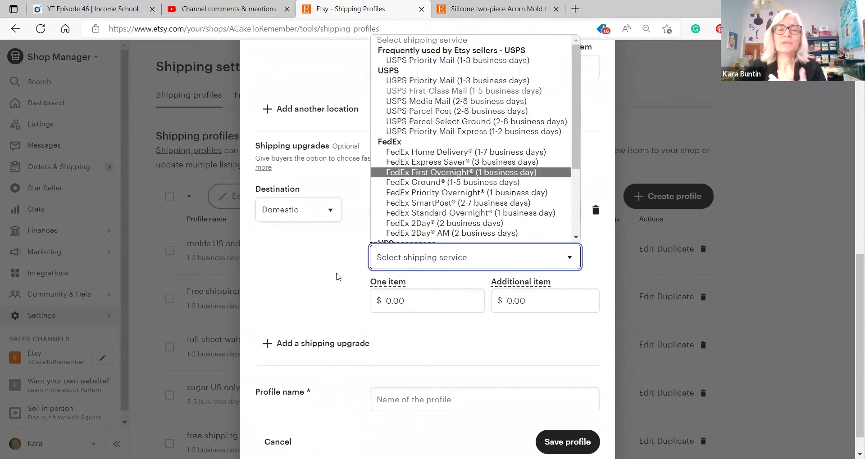
pyautogui.click(332, 274)
pyautogui.click(498, 216)
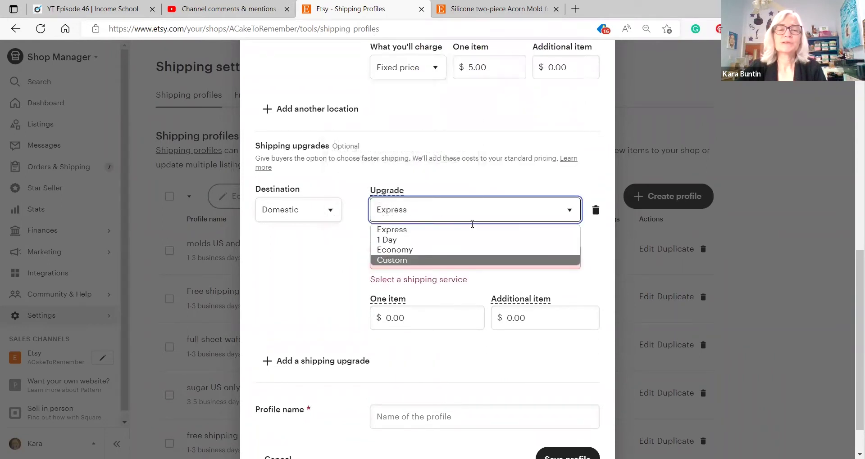
pyautogui.press('Return')
pyautogui.write('priority')
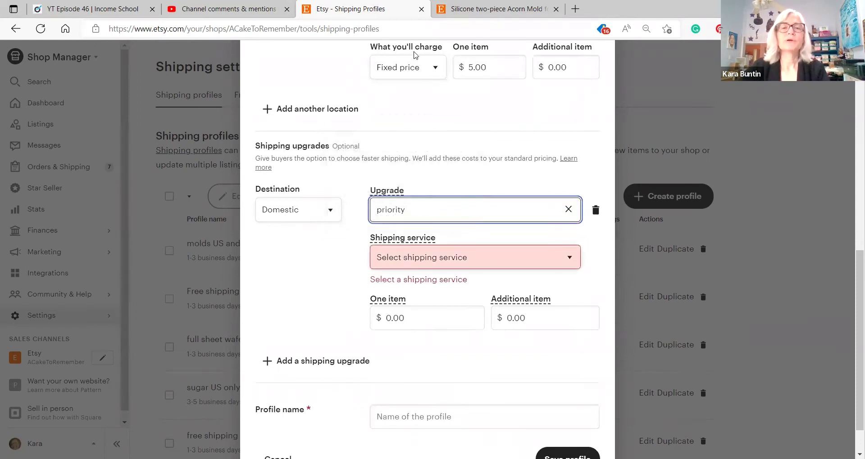
# Step: Assign USPS Priority Mail (1-3 business days) to the priority upgrade, charging $4 for one item and $1 for each additional item
pyautogui.click(419, 60)
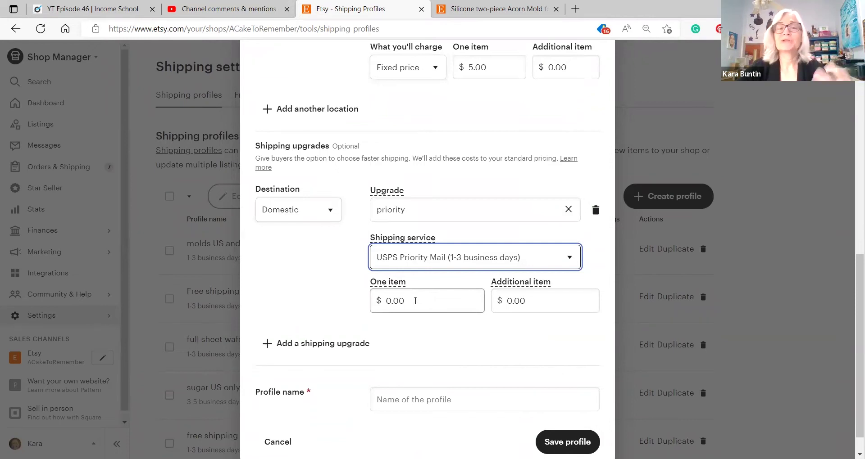
pyautogui.moveTo(415, 301); pyautogui.dragTo(383, 301)
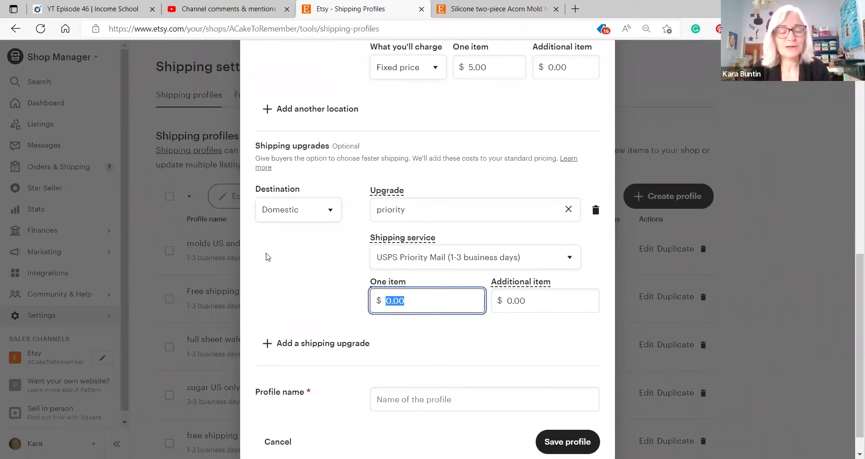
pyautogui.write('4')
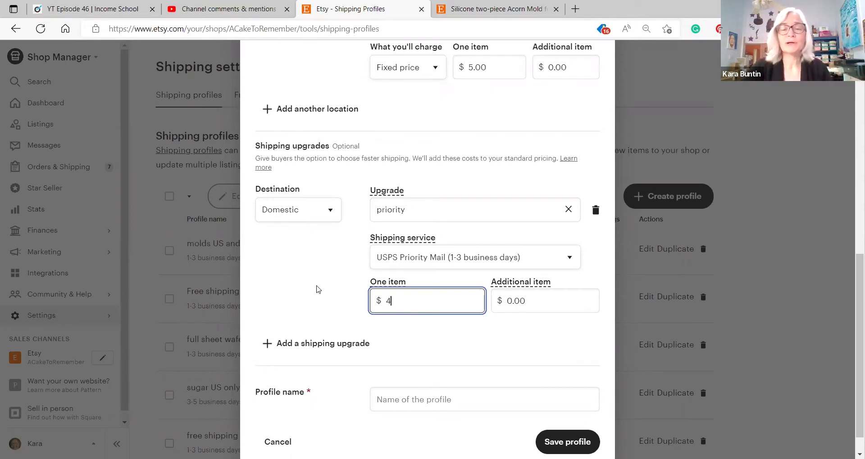
pyautogui.click(508, 302)
pyautogui.doubleClick(521, 302)
pyautogui.write('1')
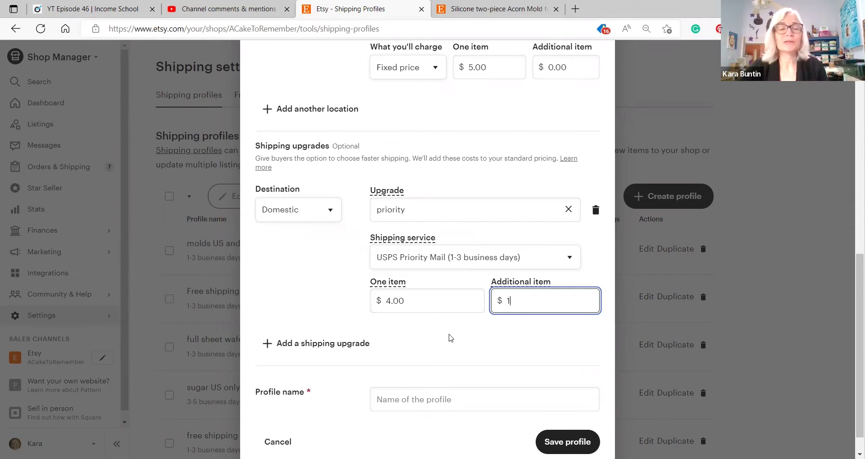
# Step: Add a second domestic upgrade of type Express using USPS Priority Mail Express (1-2 business days)
pyautogui.click(322, 344)
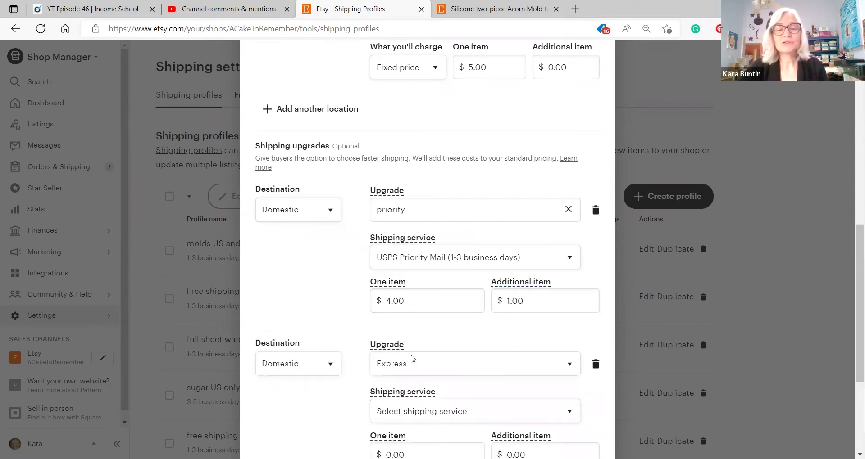
pyautogui.scroll(-4, 425, 367)
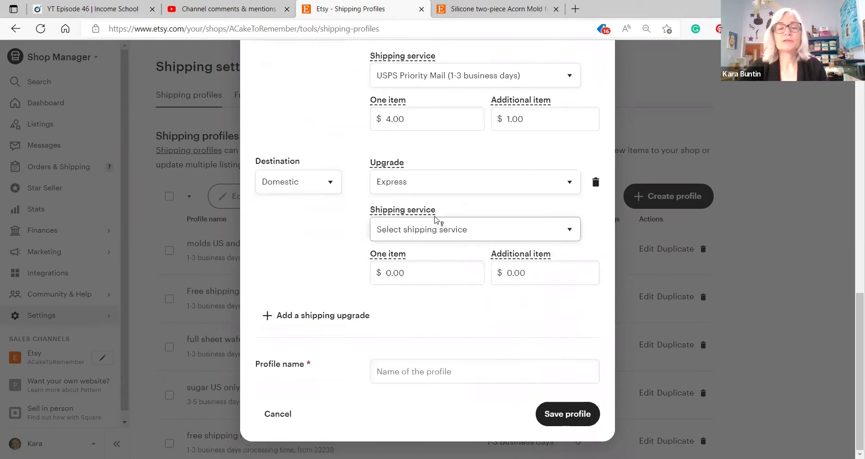
pyautogui.click(439, 233)
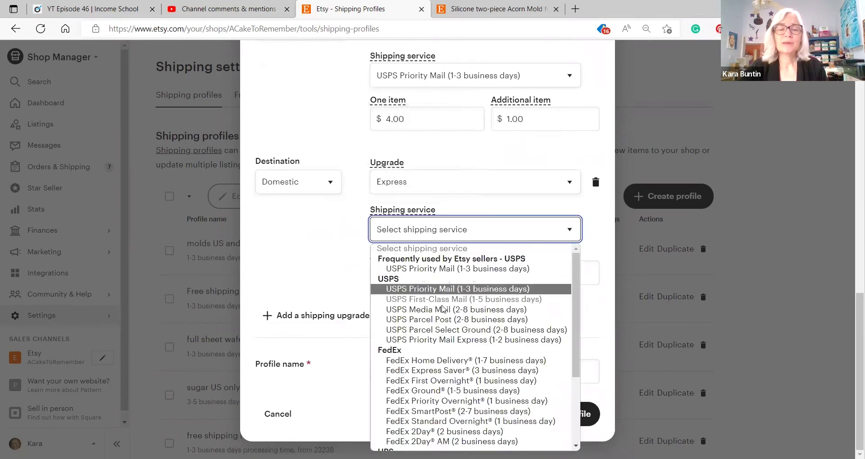
pyautogui.click(453, 343)
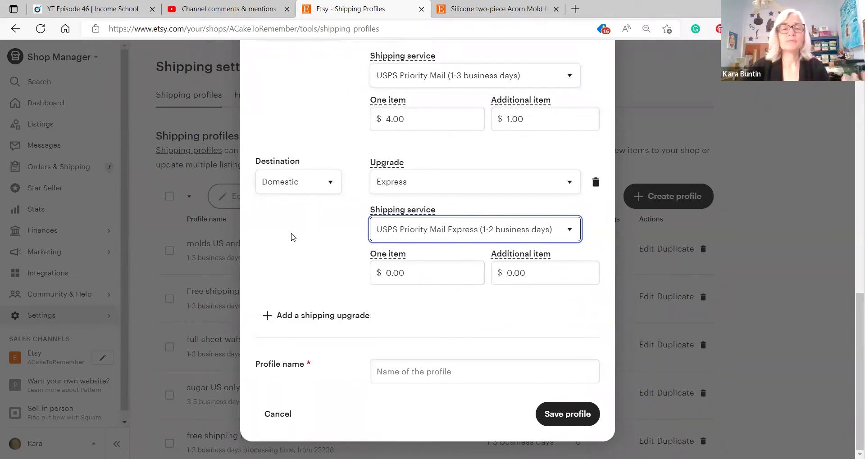
# Step: Review the standard shipping charges, the note about adding upgrade costs to standard pricing, and the priority upgrade's prices
pyautogui.scroll(3, 398, 238)
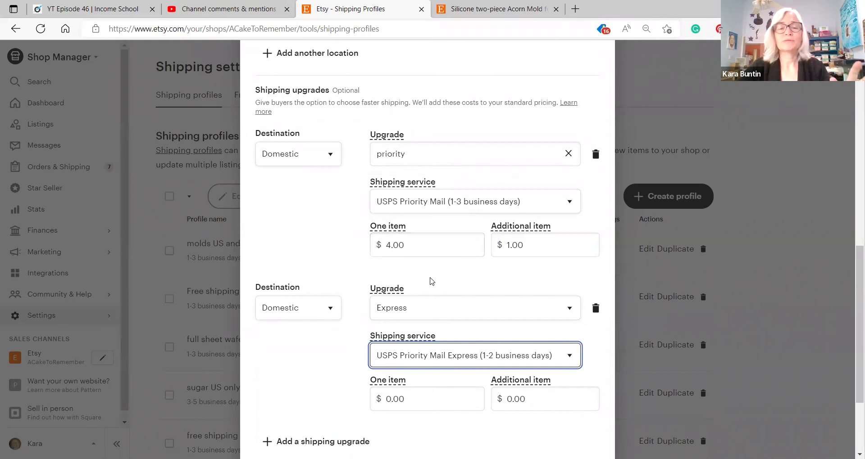
pyautogui.scroll(4, 421, 257)
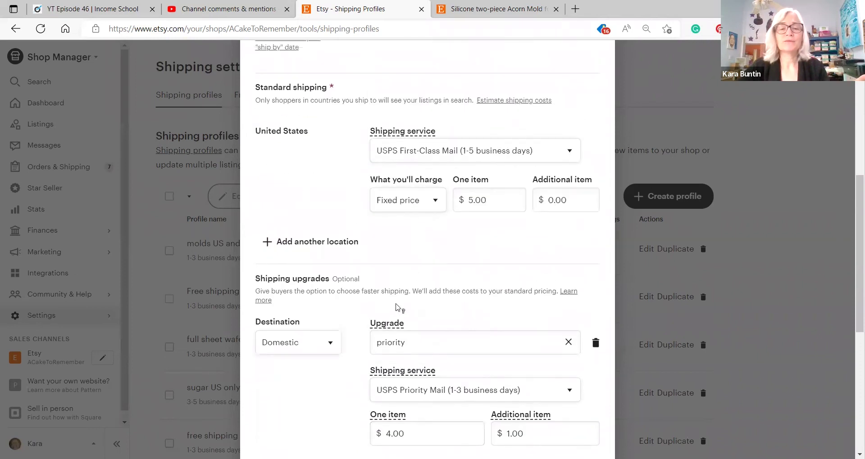
pyautogui.scroll(-4, 397, 249)
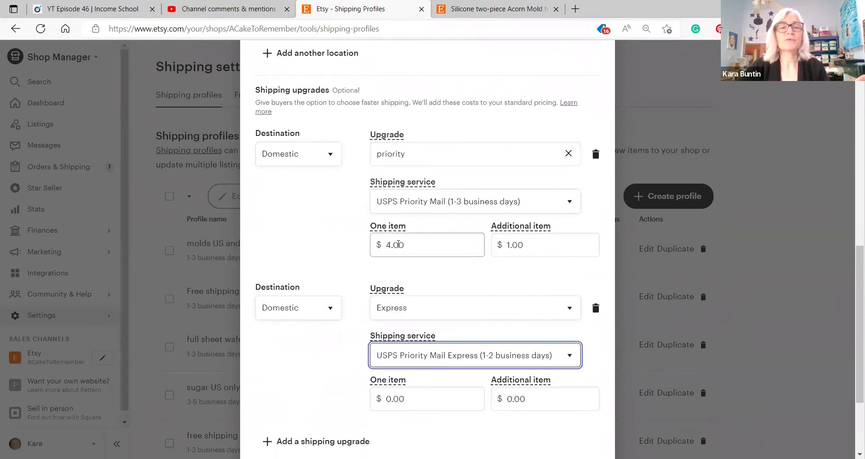
pyautogui.moveTo(413, 103); pyautogui.dragTo(557, 104)
pyautogui.click(421, 225)
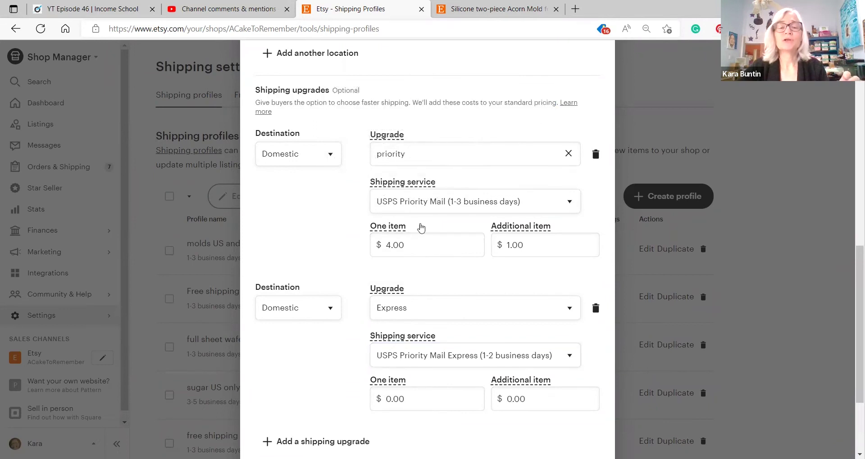
pyautogui.scroll(-2, 412, 347)
pyautogui.scroll(-1, 420, 341)
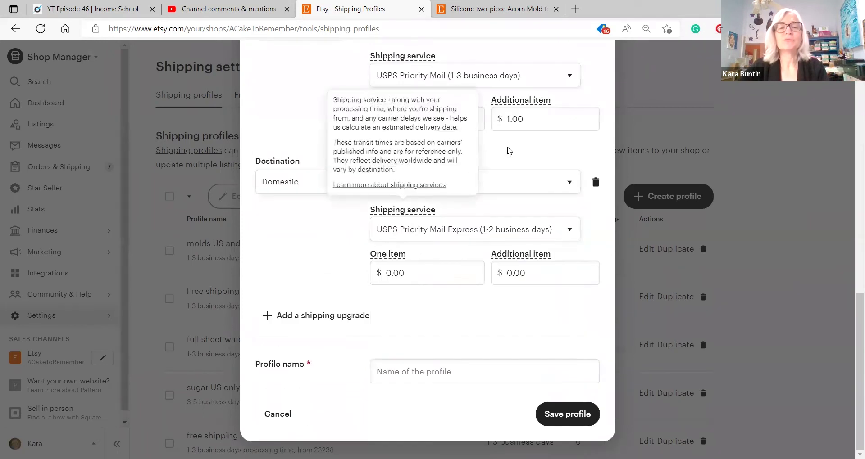
pyautogui.click(407, 119)
# Step: Set the Express upgrade's price for one item to $22
pyautogui.click(417, 273)
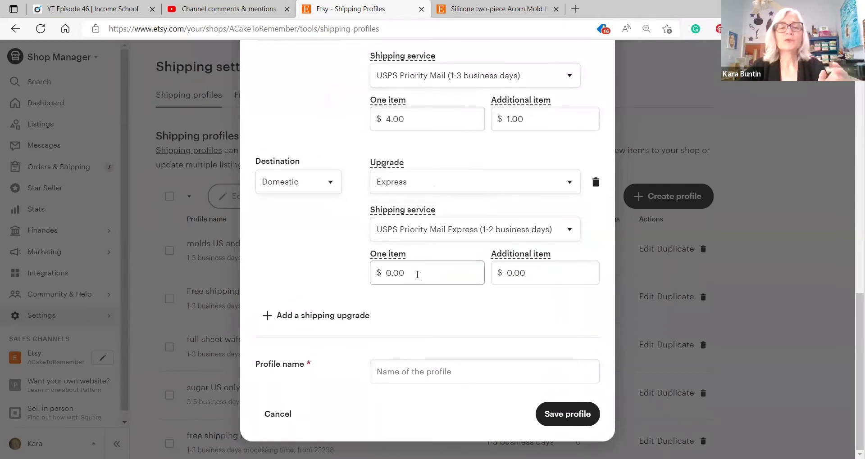
pyautogui.click(427, 328)
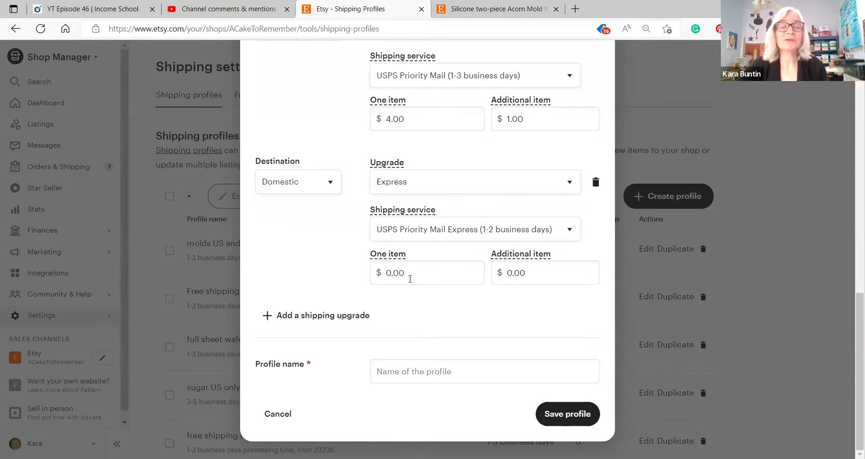
pyautogui.click(369, 273)
pyautogui.write('22')
pyautogui.click(325, 269)
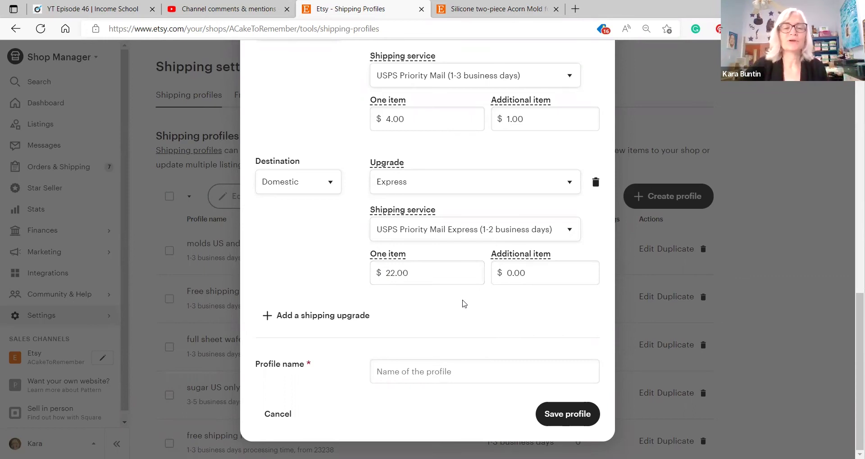
# Step: Delete the Express shipping upgrade from the new shipping profile
pyautogui.click(595, 182)
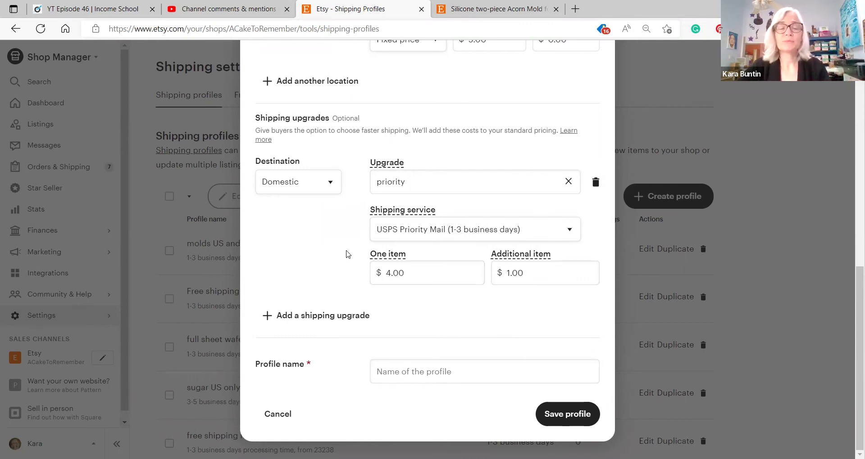
# Step: Name the shipping profile "flat" and save it
pyautogui.click(395, 363)
pyautogui.write('flat')
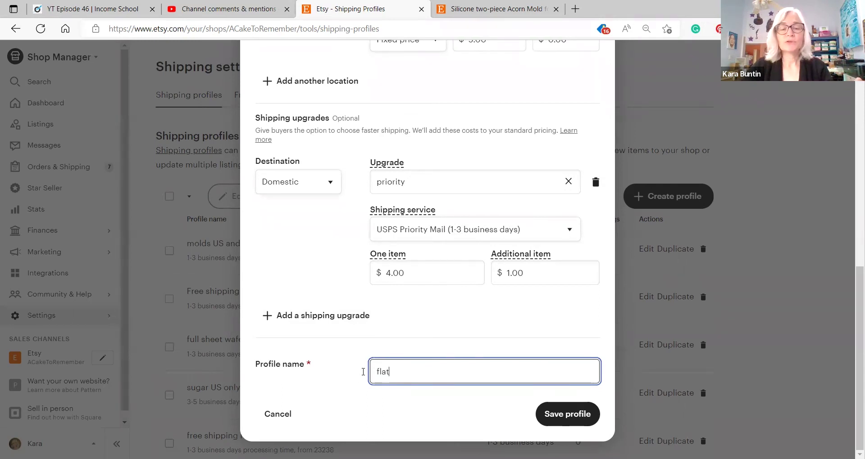
pyautogui.click(554, 414)
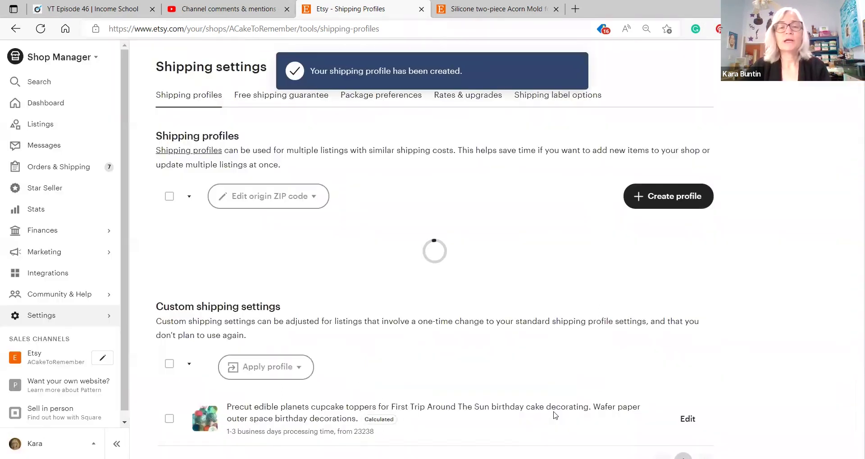
pyautogui.scroll(-3, 301, 322)
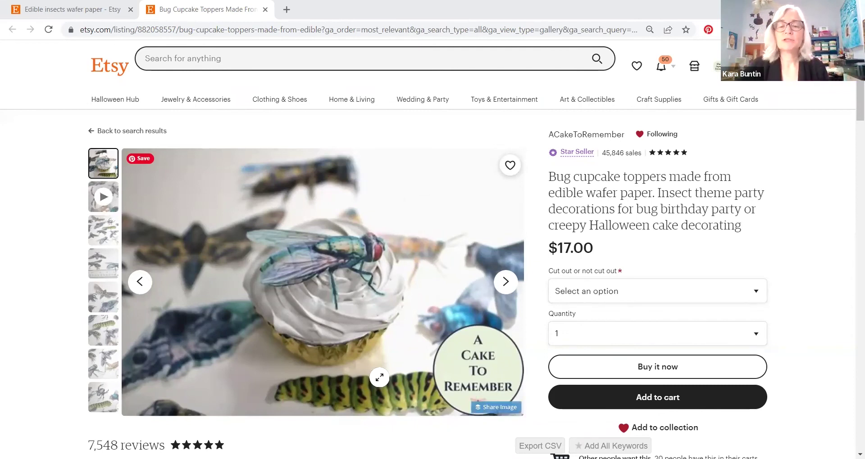
# Step: Check the shipping cost on the bug cupcake toppers listing and add one with the "not cut out legs" option to the cart
pyautogui.moveTo(858, 104); pyautogui.dragTo(752, 231)
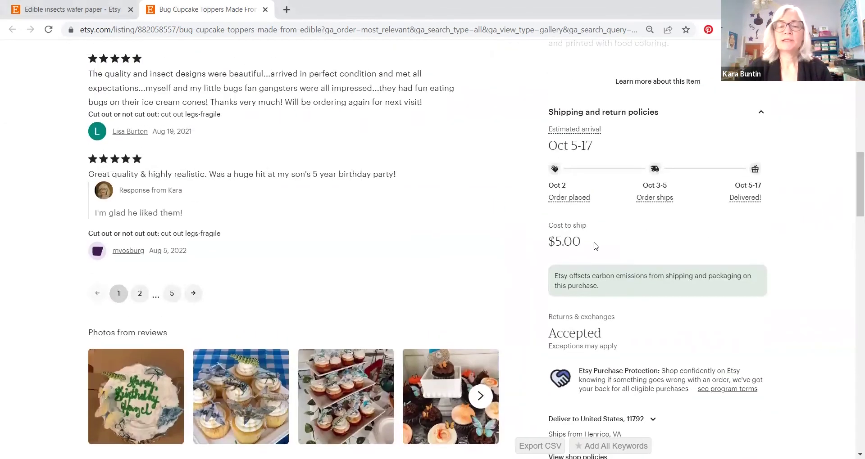
pyautogui.moveTo(853, 208); pyautogui.dragTo(852, 97)
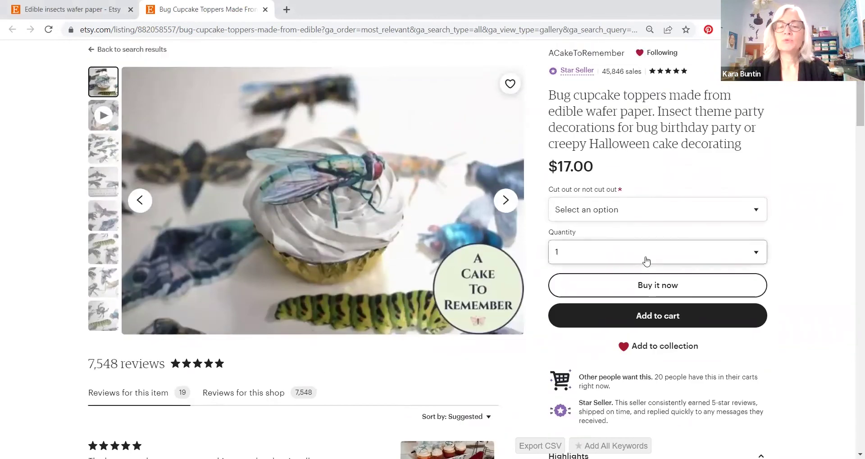
pyautogui.click(655, 319)
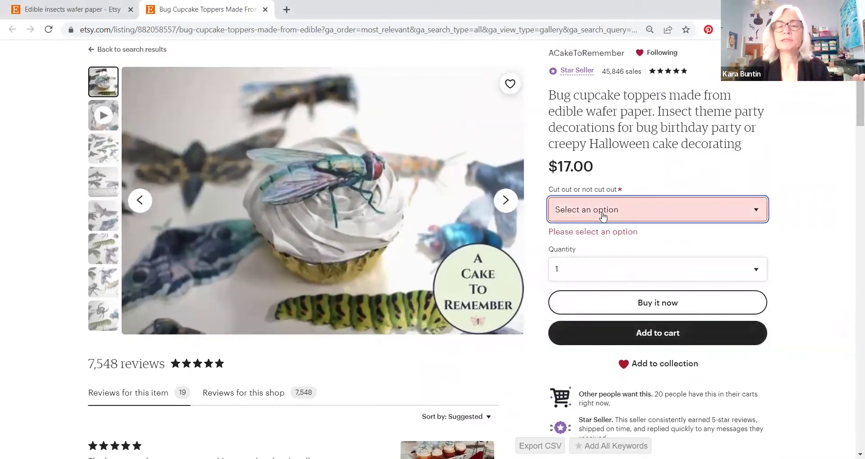
pyautogui.click(587, 212)
pyautogui.click(587, 239)
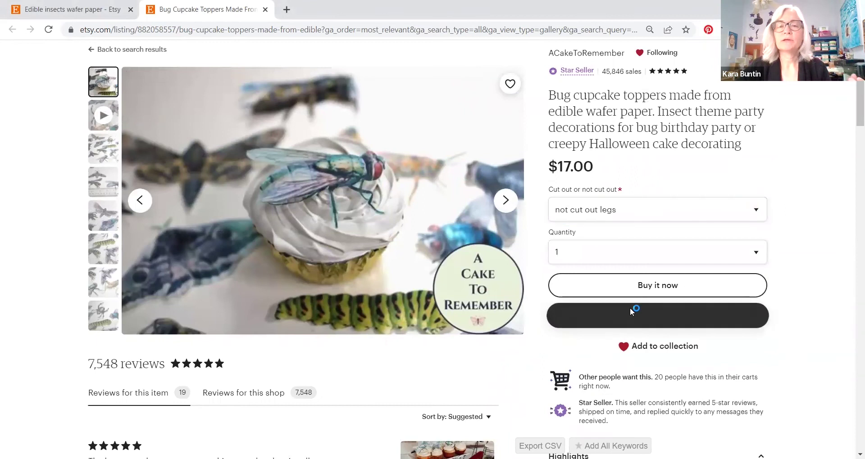
pyautogui.click(630, 310)
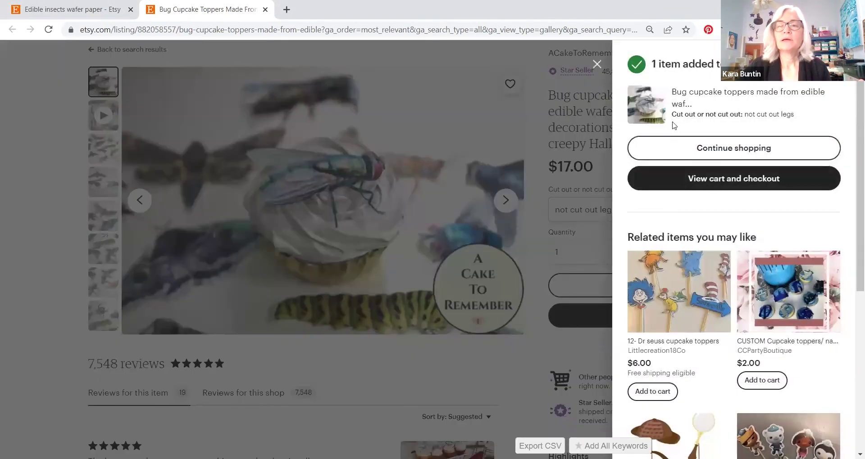
# Step: Remove the large angel mold from the shopping cart and open the shipping choices for the remaining bug cupcake toppers
pyautogui.click(688, 178)
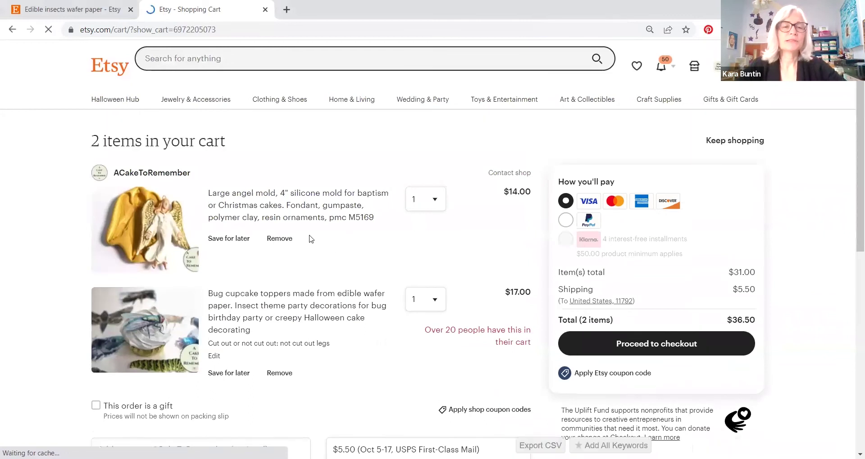
pyautogui.click(284, 238)
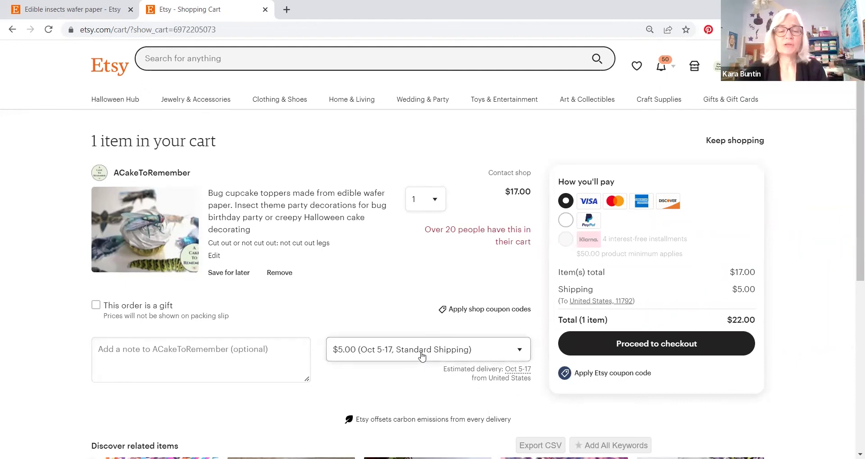
pyautogui.scroll(-2, 423, 356)
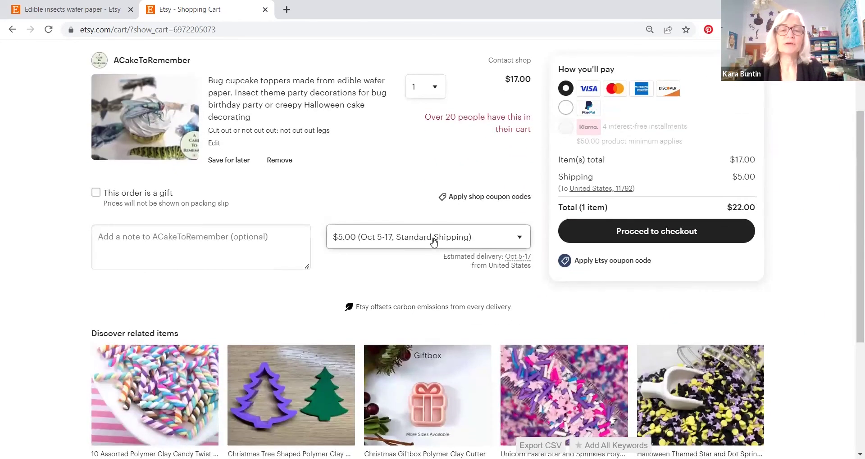
pyautogui.click(433, 242)
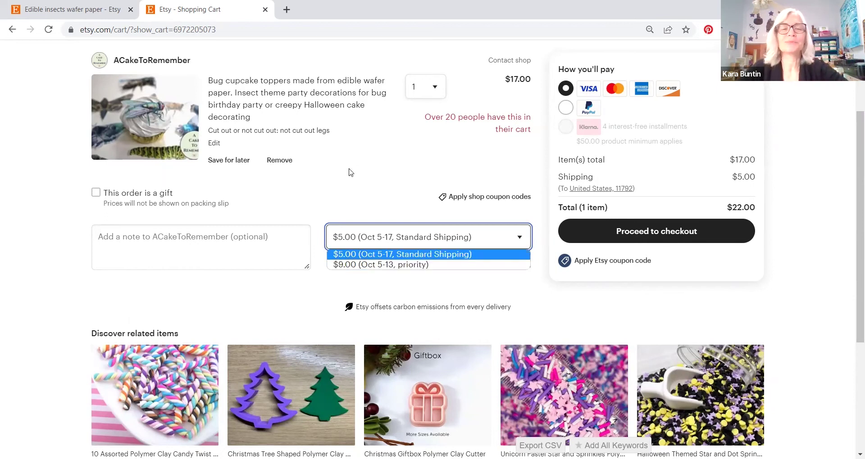
# Step: Set the bug cupcake toppers' quantity in the cart to 2 and open the shipping choices to compare standard with priority
pyautogui.scroll(1, 349, 172)
pyautogui.click(433, 147)
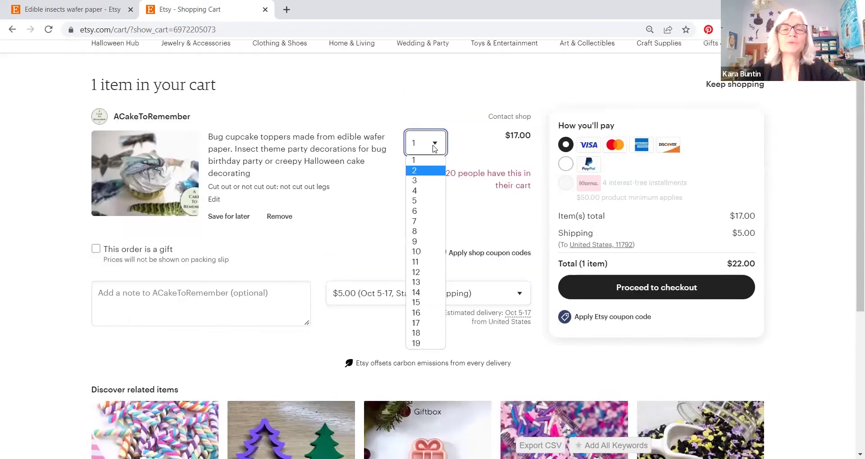
pyautogui.click(424, 170)
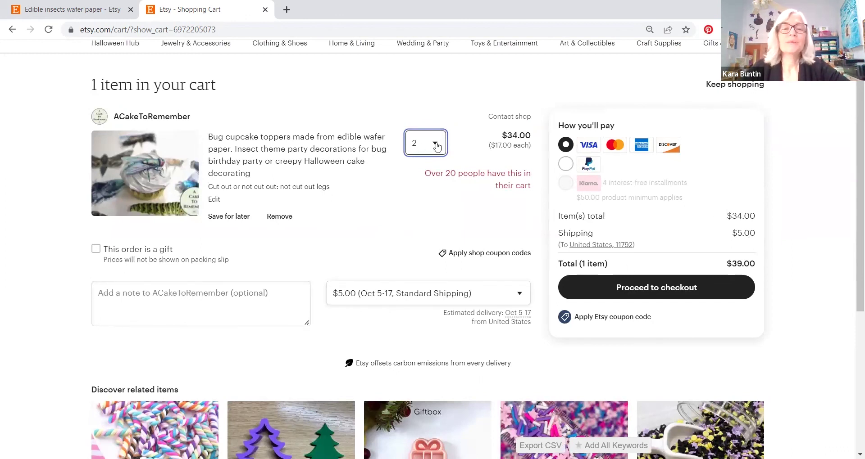
pyautogui.click(414, 303)
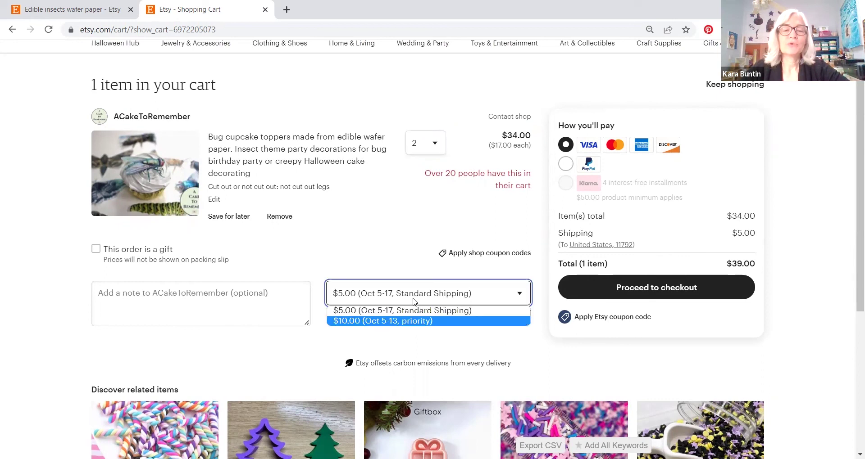